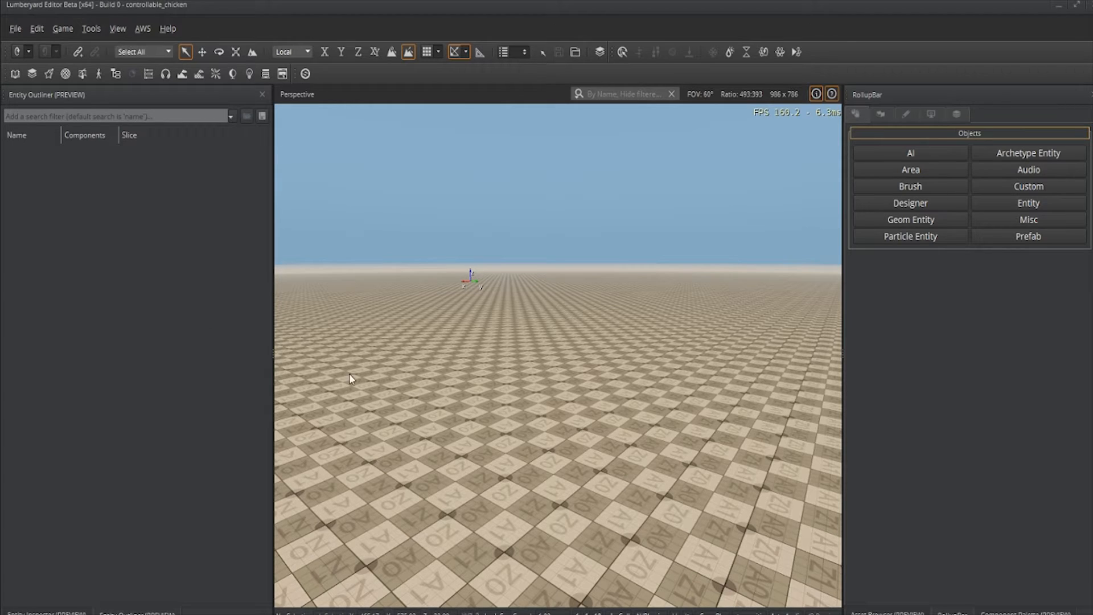
Step: Look around the empty level and check the Entity Inspector and Entity Outliner panels
{"action": "mouse_move", "coordinate": [445, 404]}
{"action": "right_mouse_down"}
{"action": "mouse_move", "coordinate": [470, 427]}
{"action": "mouse_move", "coordinate": [446, 405]}
{"action": "right_mouse_up"}
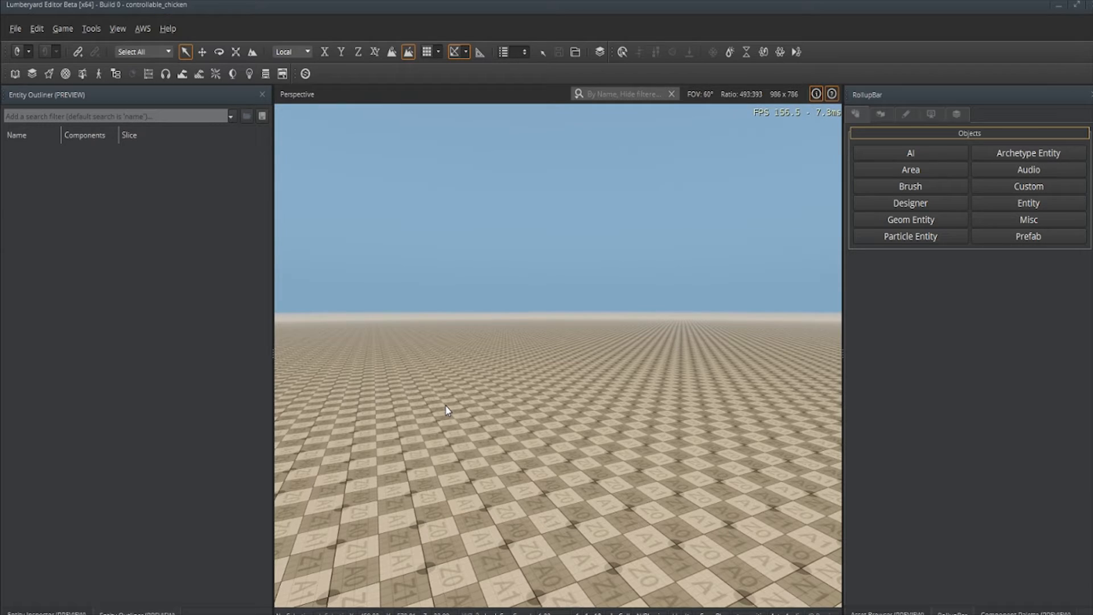
{"action": "right_click_drag", "start_coordinate": [431, 407], "coordinate": [360, 400]}
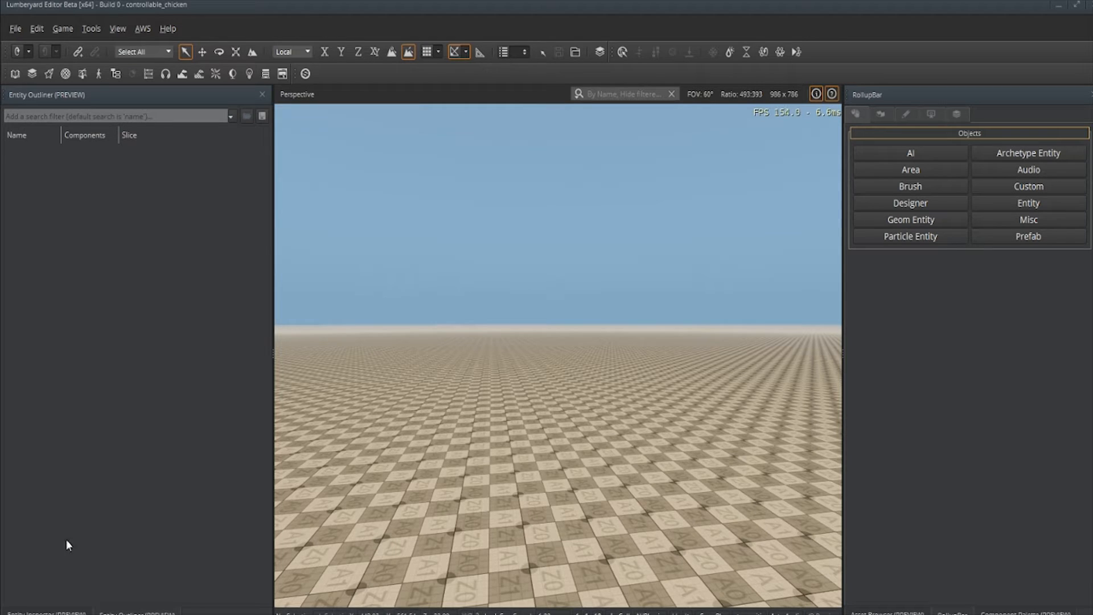
{"action": "left_click", "coordinate": [34, 613]}
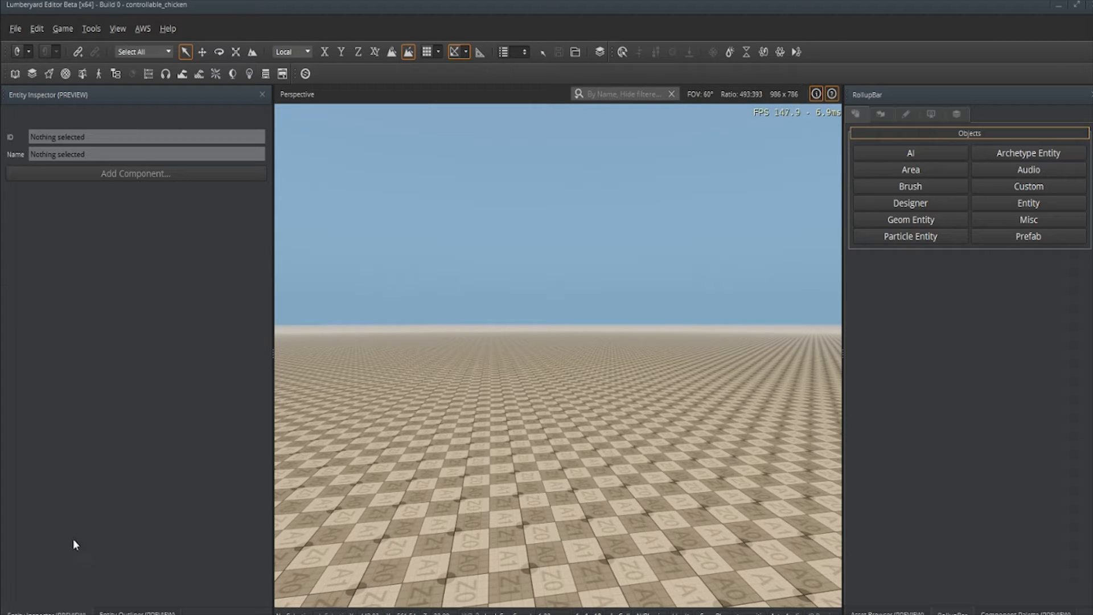
{"action": "left_click", "coordinate": [136, 613]}
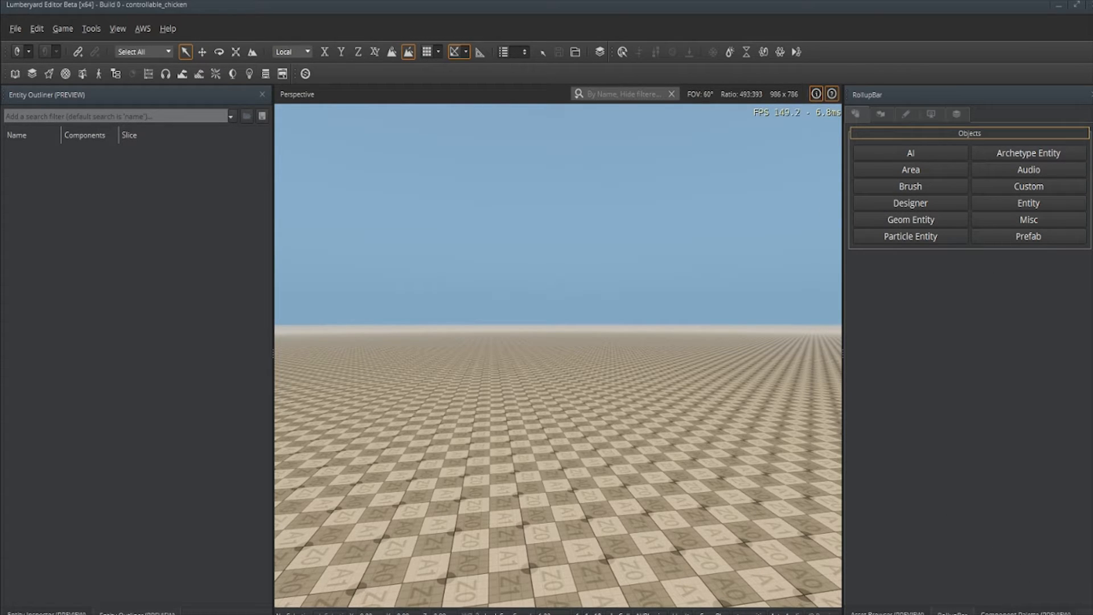
Step: Show the Component Palette and browse its list of available components
{"action": "left_click", "coordinate": [1025, 613]}
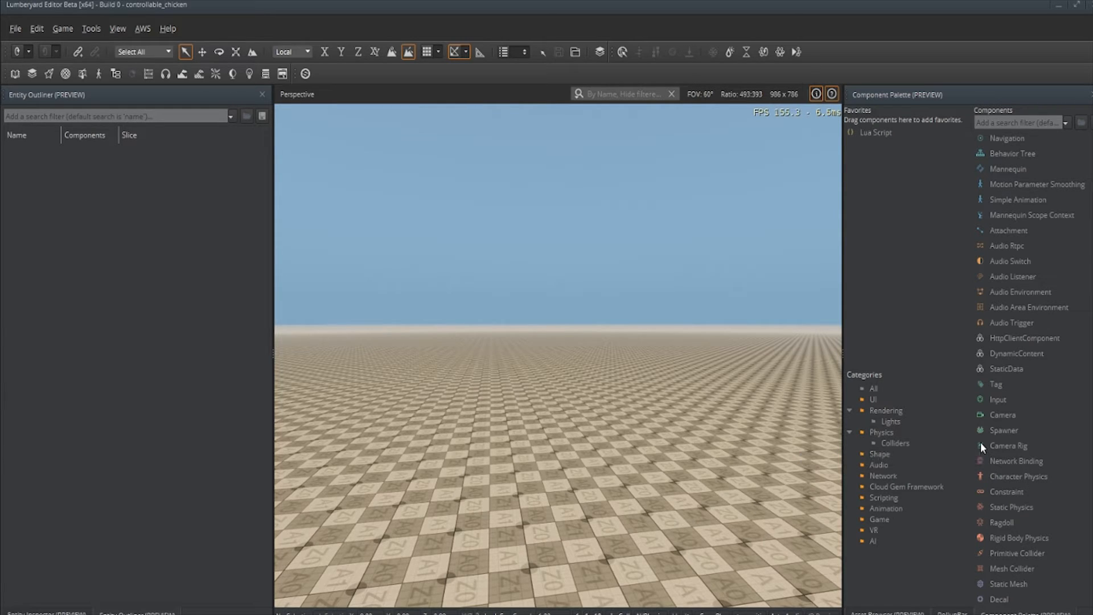
{"action": "scroll", "coordinate": [983, 443], "scroll_direction": "down", "scroll_amount": 4}
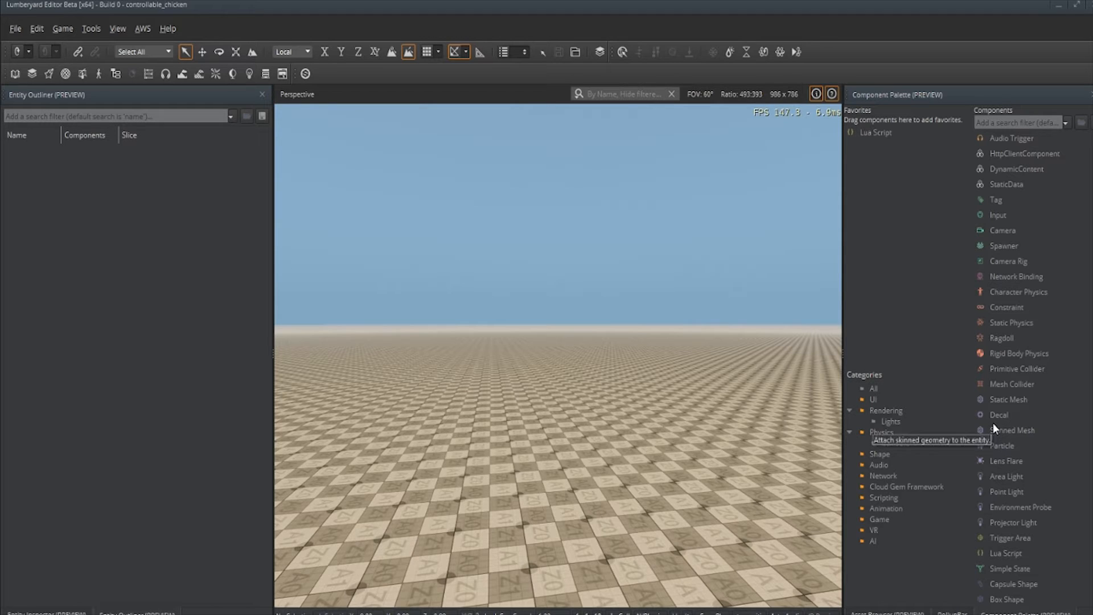
{"action": "scroll", "coordinate": [986, 426], "scroll_direction": "down", "scroll_amount": 1}
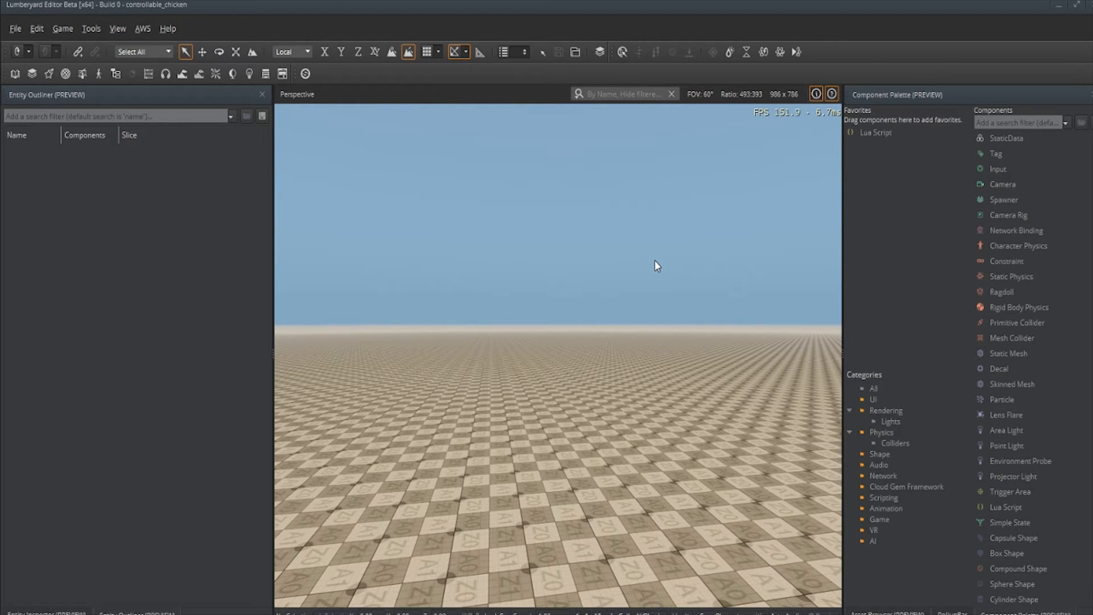
Step: Create a new component entity in the empty level
{"action": "right_click", "coordinate": [563, 447]}
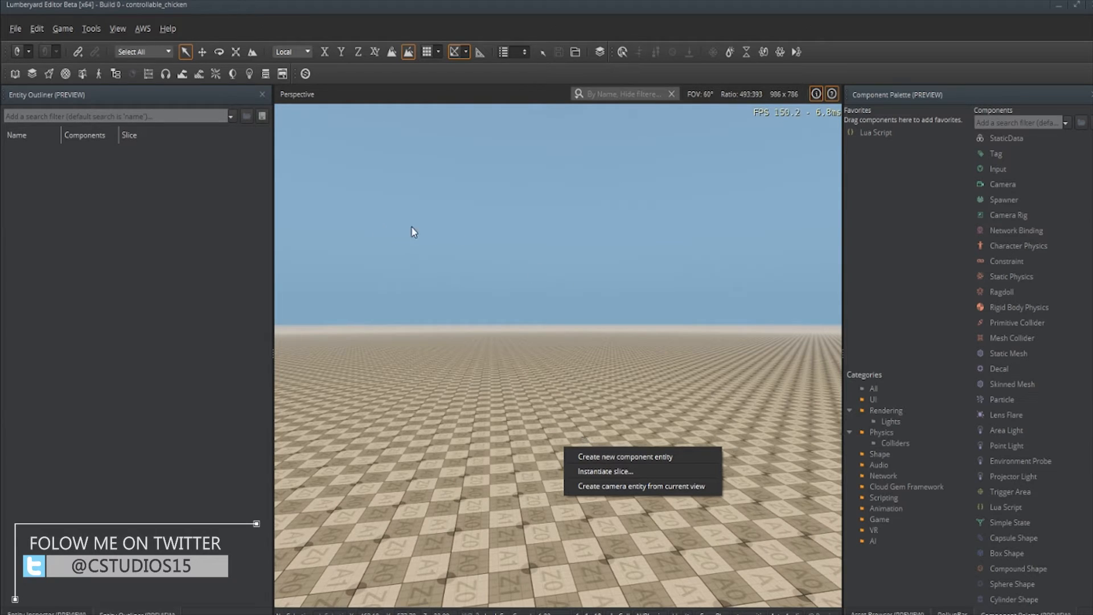
{"action": "right_click", "coordinate": [76, 179]}
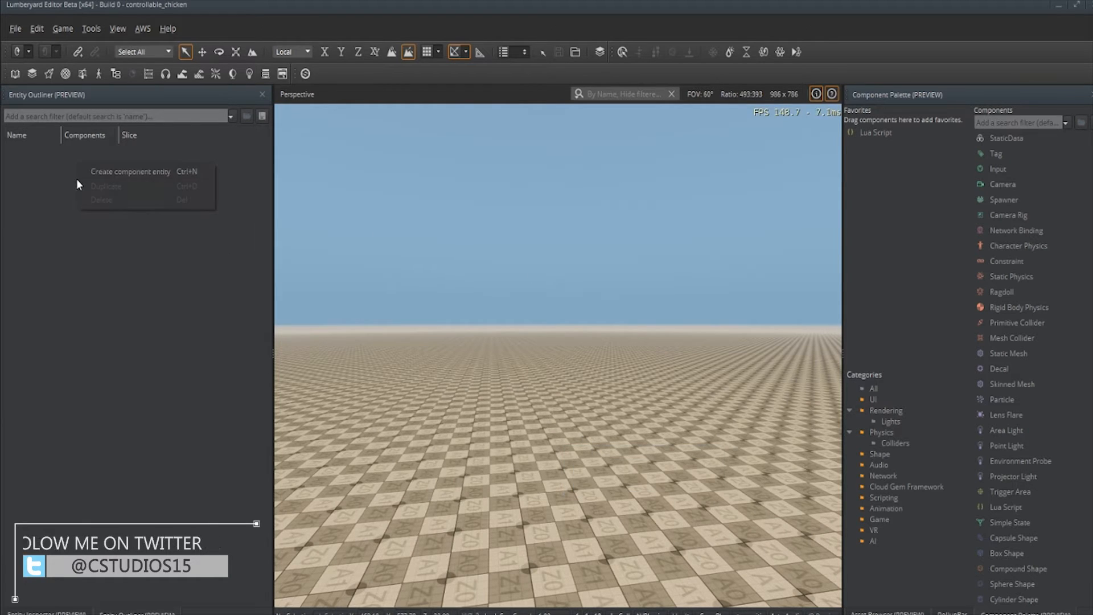
{"action": "left_click", "coordinate": [118, 172]}
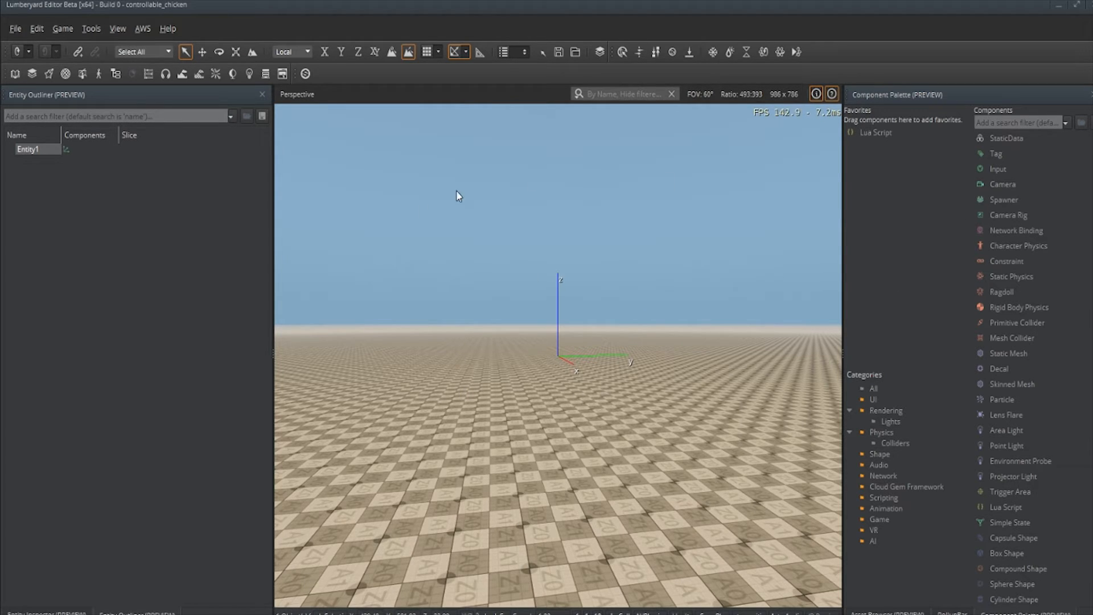
Step: Examine the new entity's properties and the component categories that can be added to it
{"action": "left_click", "coordinate": [55, 609]}
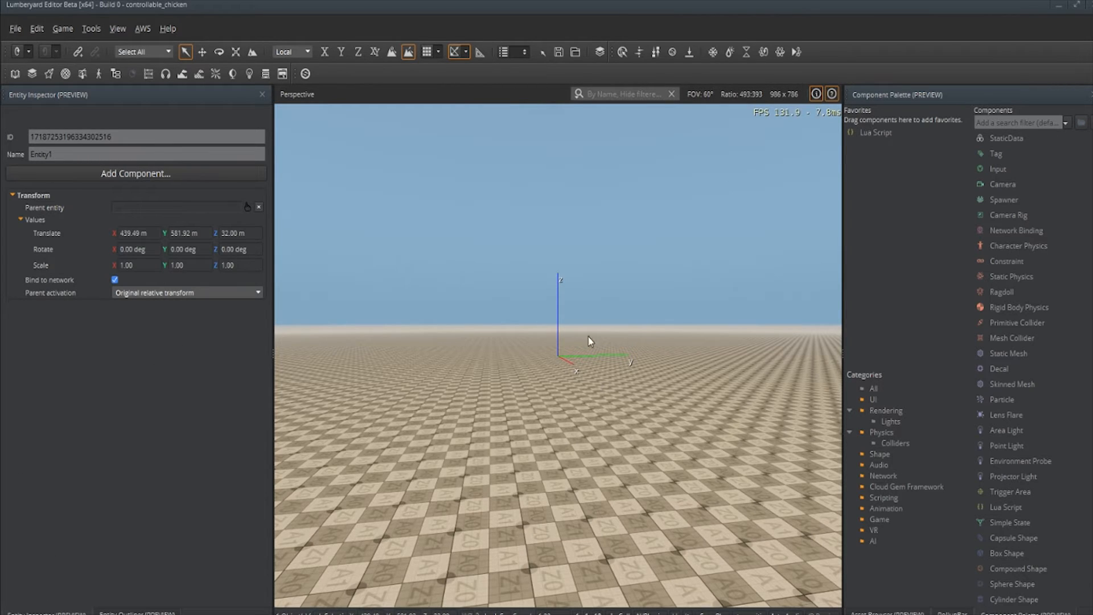
{"action": "left_click", "coordinate": [131, 172]}
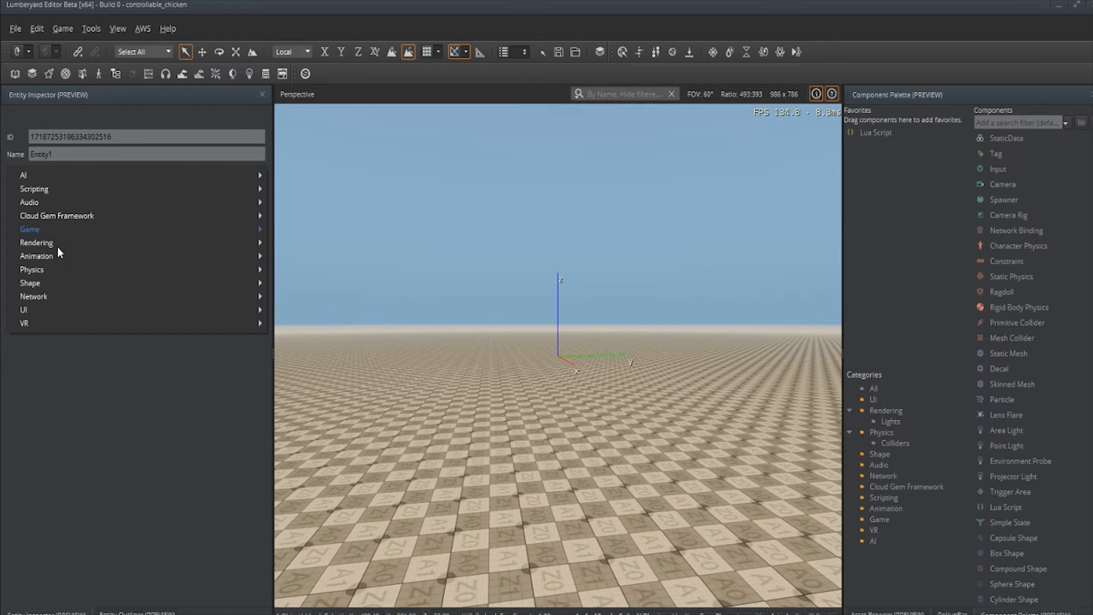
{"action": "mouse_move", "coordinate": [54, 269]}
{"action": "mouse_move", "coordinate": [52, 230]}
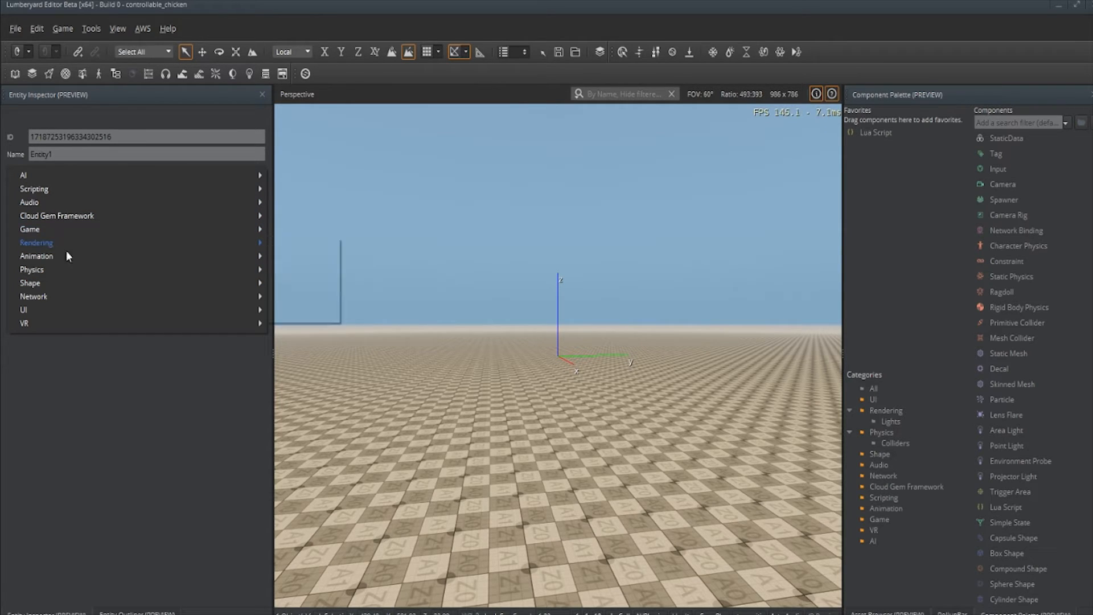
{"action": "left_click", "coordinate": [137, 612]}
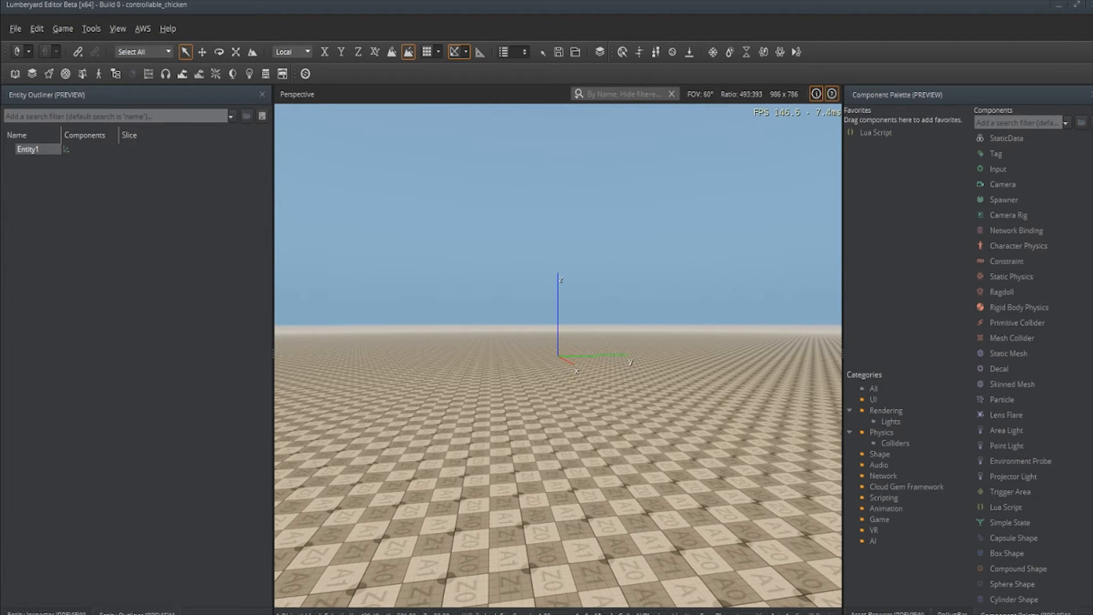
{"action": "left_click", "coordinate": [71, 612]}
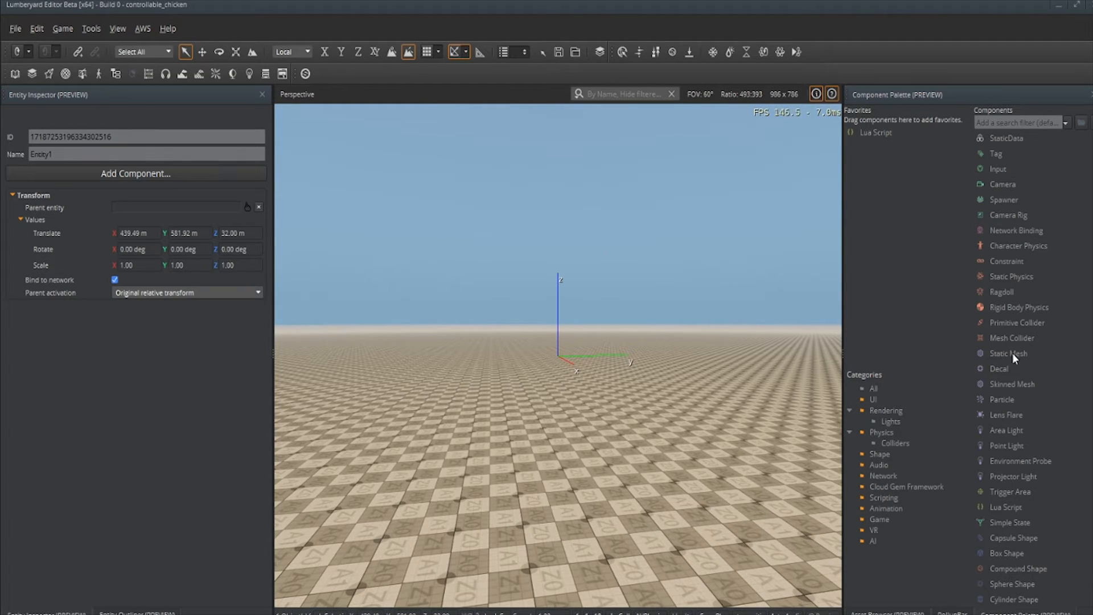
Step: Add a Static Mesh component to the entity, assign primitive_cylinder.cgf from objects/default as its static asset, and view the mesh up close
{"action": "left_click_drag", "start_coordinate": [1012, 354], "coordinate": [124, 358]}
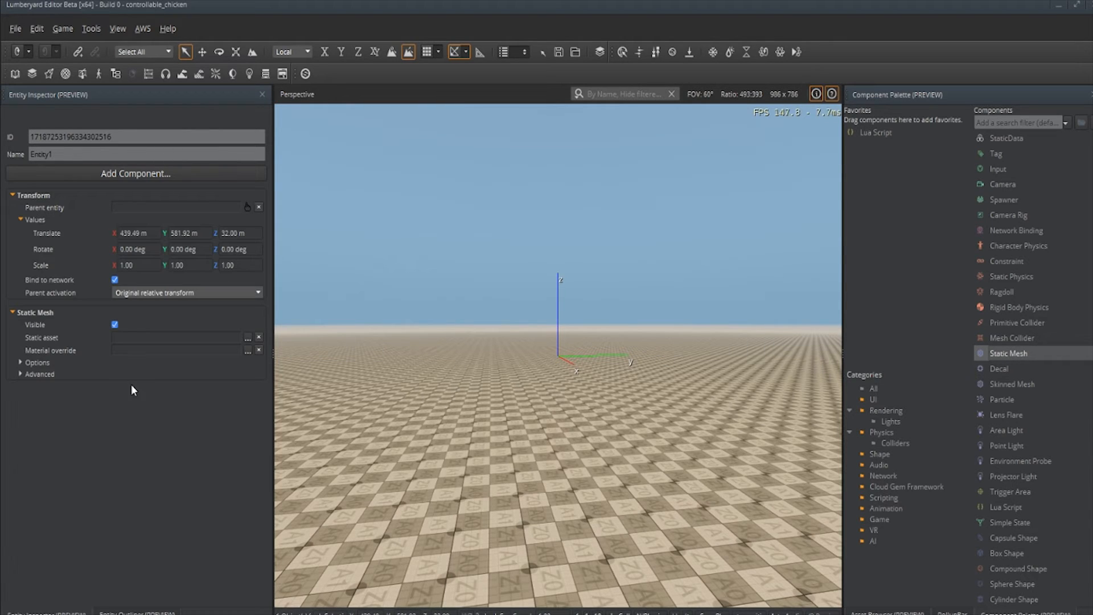
{"action": "left_click", "coordinate": [247, 338]}
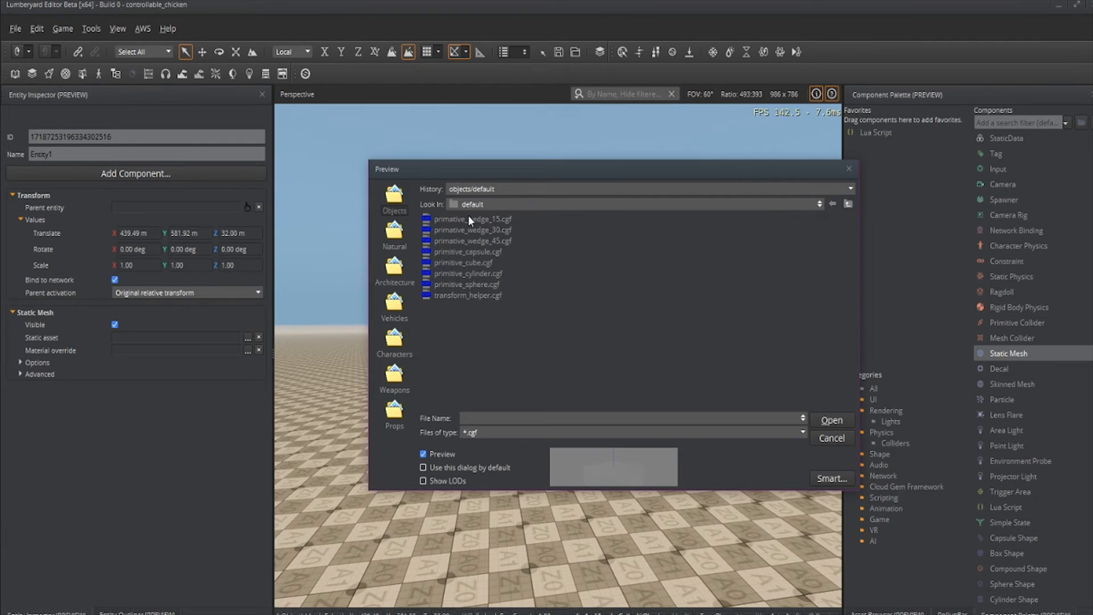
{"action": "left_click", "coordinate": [398, 206]}
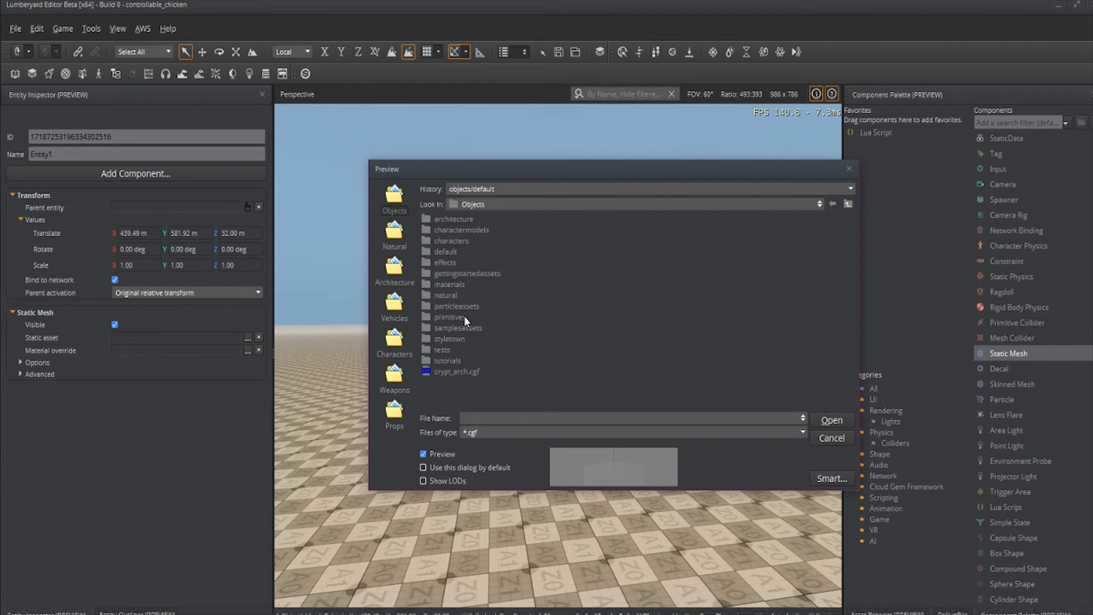
{"action": "double_click", "coordinate": [446, 251]}
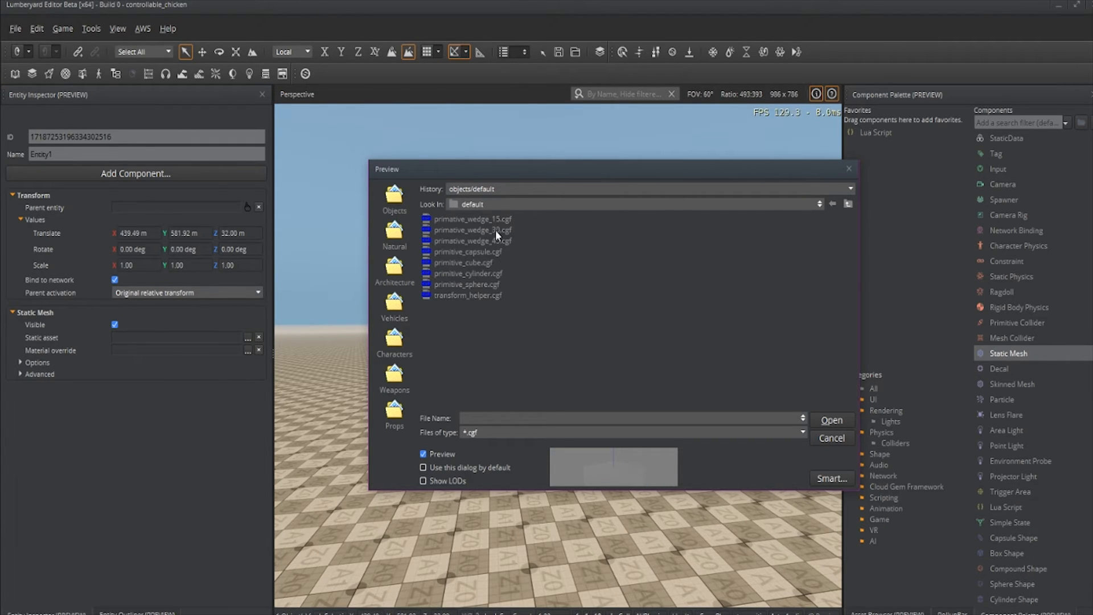
{"action": "left_click", "coordinate": [489, 274]}
{"action": "left_click", "coordinate": [829, 401]}
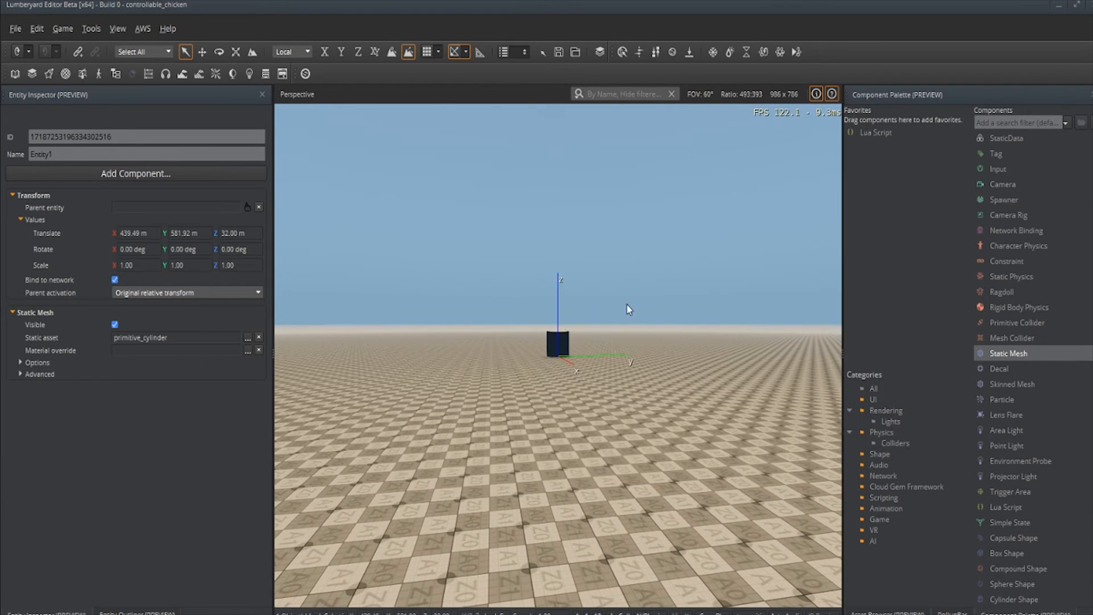
{"action": "scroll", "coordinate": [563, 332], "scroll_direction": "up", "scroll_amount": 8}
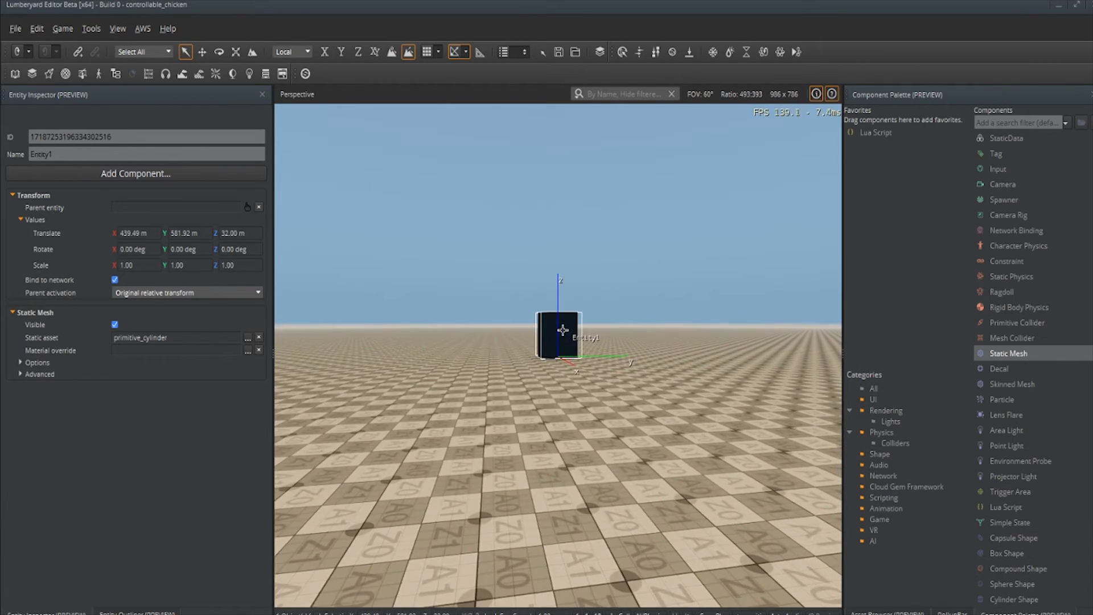
{"action": "right_click_drag", "start_coordinate": [558, 356], "coordinate": [652, 404]}
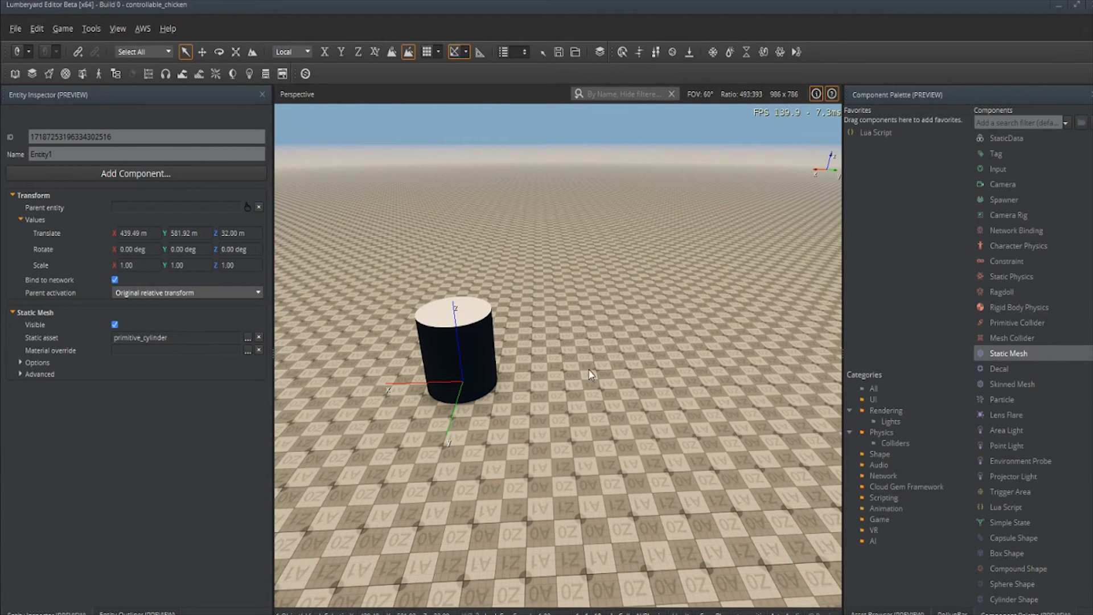
{"action": "right_click_drag", "start_coordinate": [536, 373], "coordinate": [546, 385]}
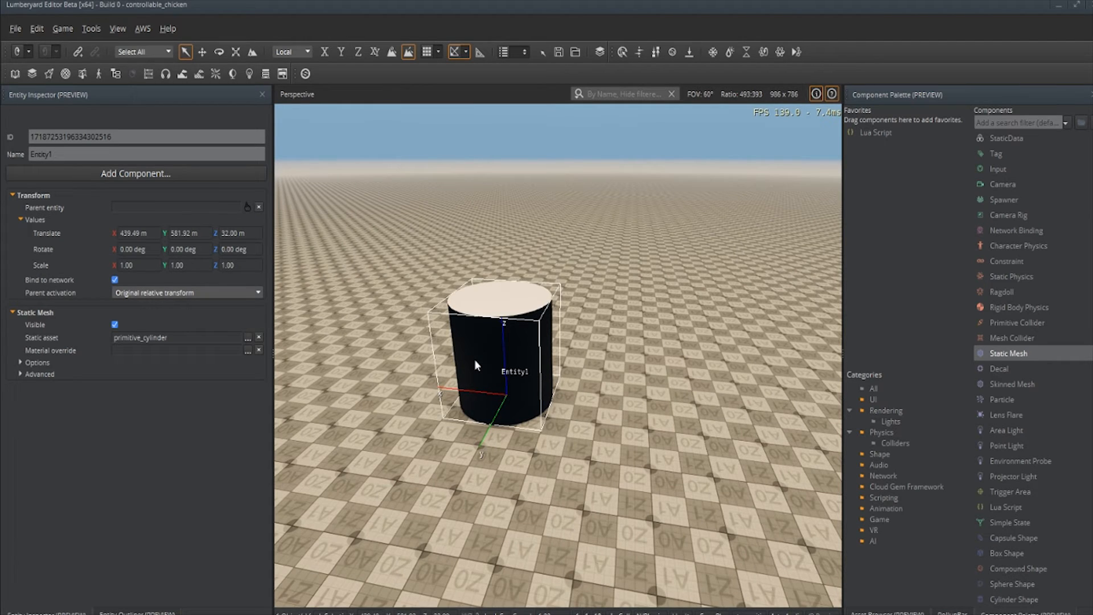
Step: Remove the Static Mesh component from the entity
{"action": "left_click", "coordinate": [137, 612]}
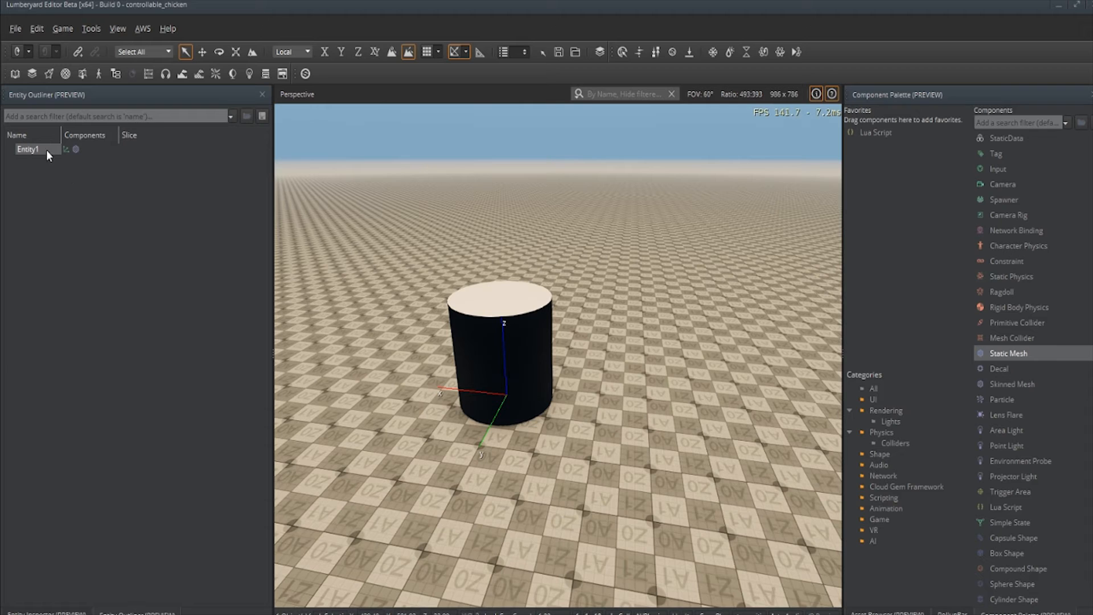
{"action": "left_click", "coordinate": [45, 613]}
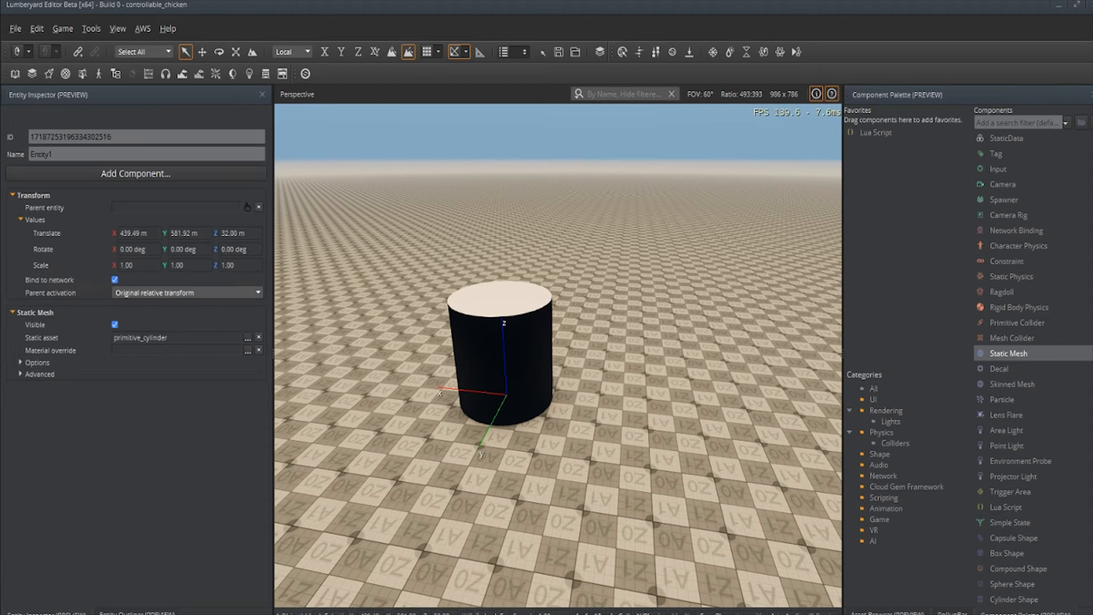
{"action": "right_click", "coordinate": [87, 316]}
{"action": "left_click", "coordinate": [118, 323]}
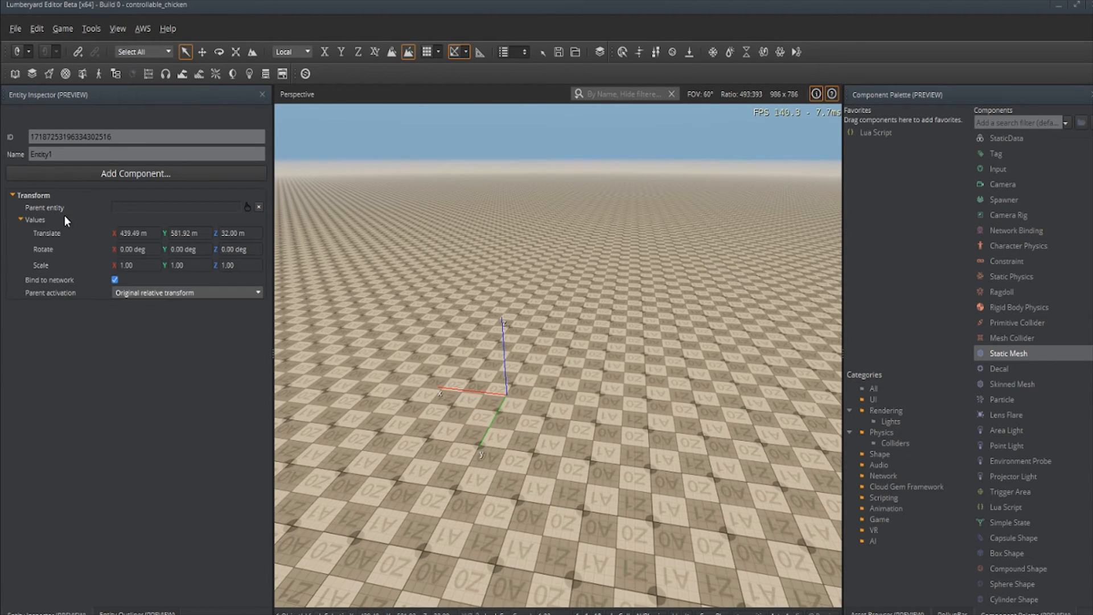
Step: Rename the entity as Player
{"action": "left_click", "coordinate": [59, 155]}
{"action": "left_click_drag", "start_coordinate": [60, 155], "coordinate": [24, 154]}
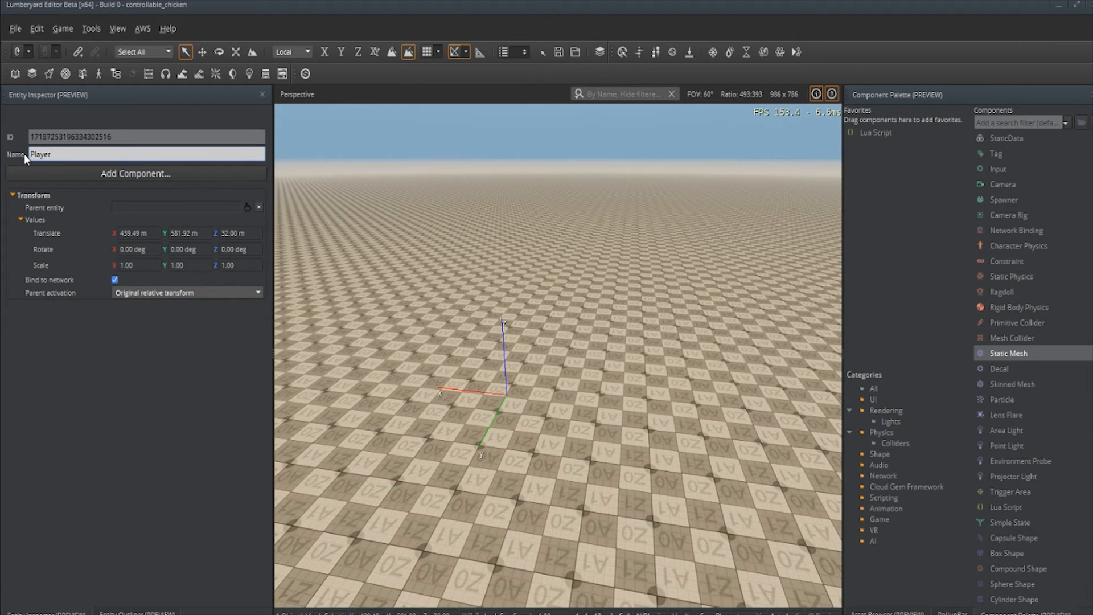
{"action": "type", "text": "Player"}
Step: Create a child component entity under Player and expand Player in the entity hierarchy
{"action": "left_click", "coordinate": [136, 613]}
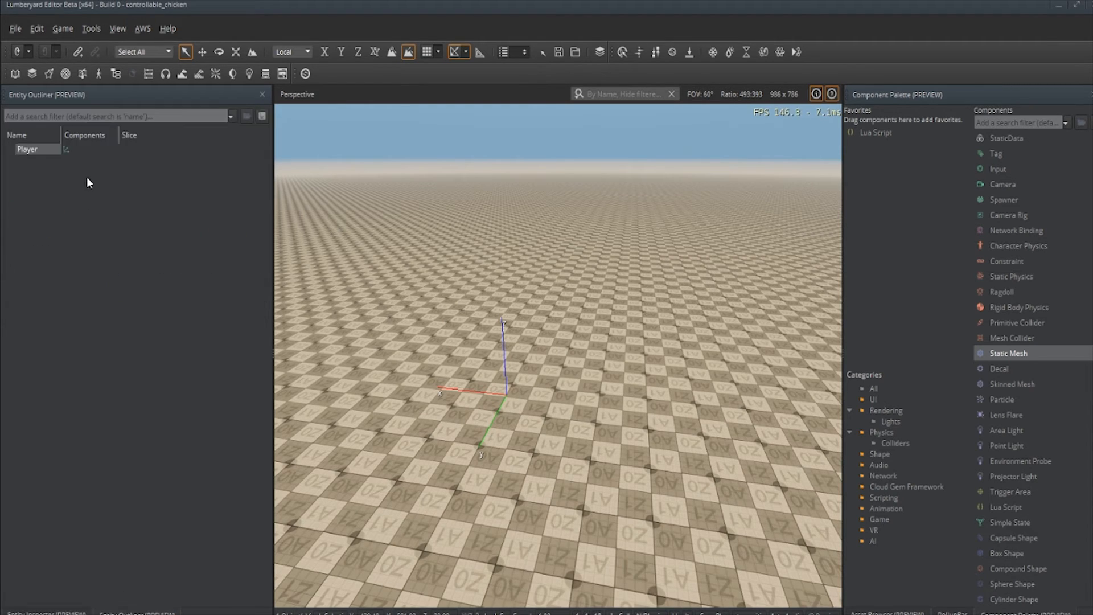
{"action": "right_click", "coordinate": [26, 147]}
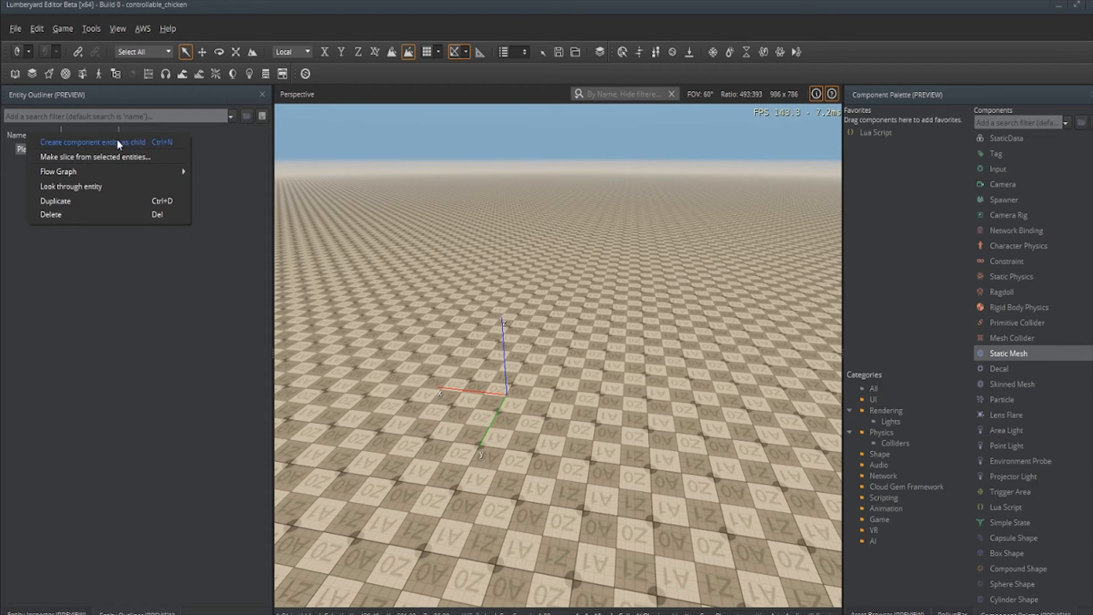
{"action": "left_click", "coordinate": [133, 142]}
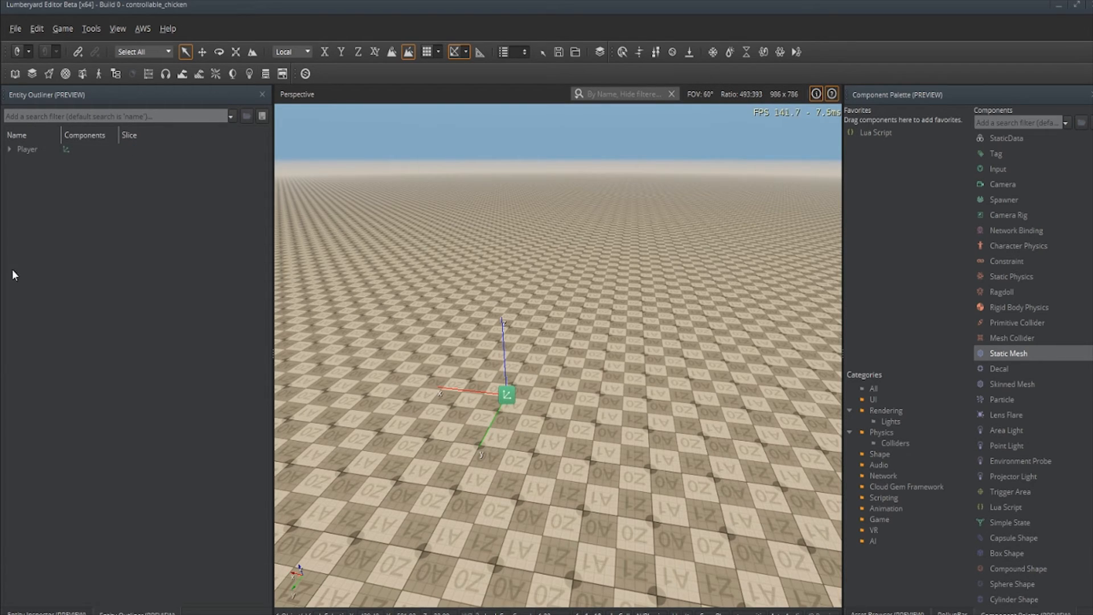
{"action": "left_click", "coordinate": [8, 149]}
Step: Rename the new child entity of Player as Camera
{"action": "left_click", "coordinate": [47, 613]}
{"action": "left_click_drag", "start_coordinate": [60, 154], "coordinate": [16, 161]}
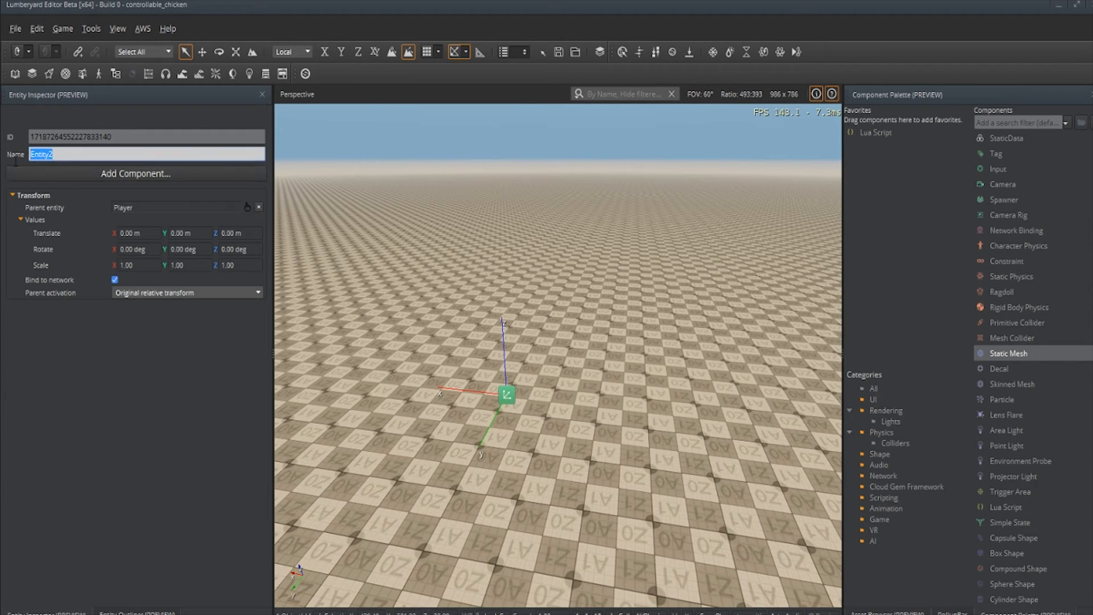
{"action": "type", "text": "Camera"}
{"action": "left_click", "coordinate": [136, 612]}
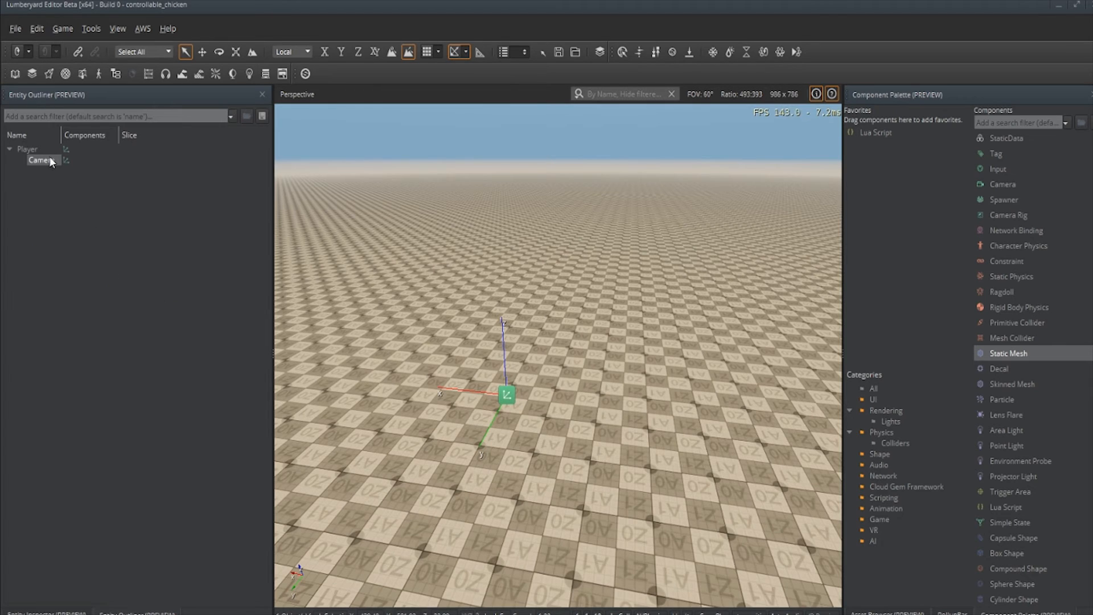
Step: Add a Camera component to the Camera entity and return to the entity hierarchy
{"action": "left_click", "coordinate": [46, 613]}
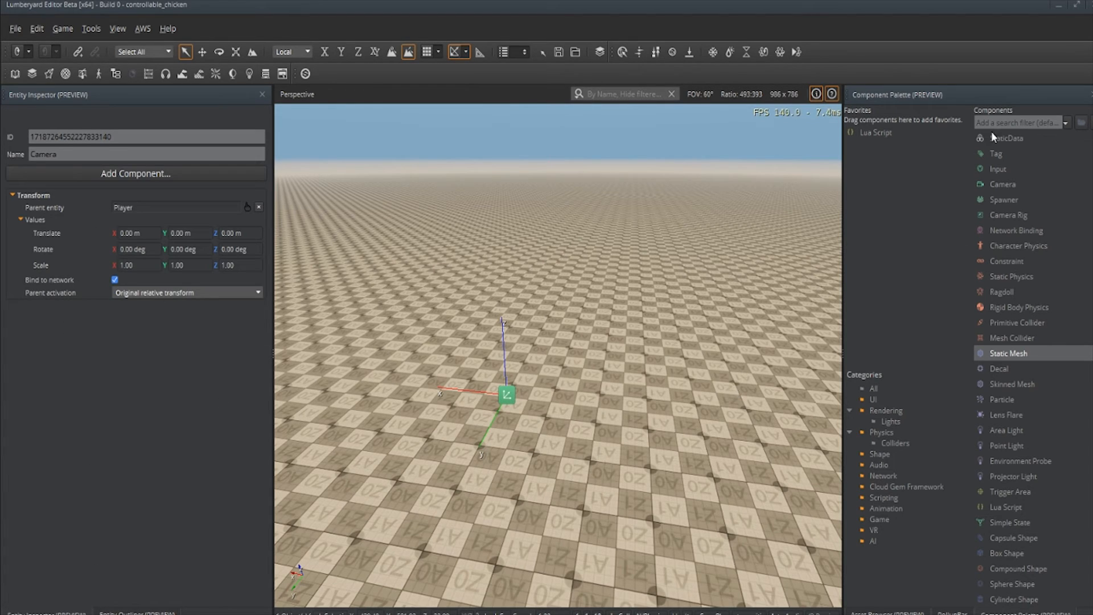
{"action": "left_click_drag", "start_coordinate": [1000, 184], "coordinate": [97, 346]}
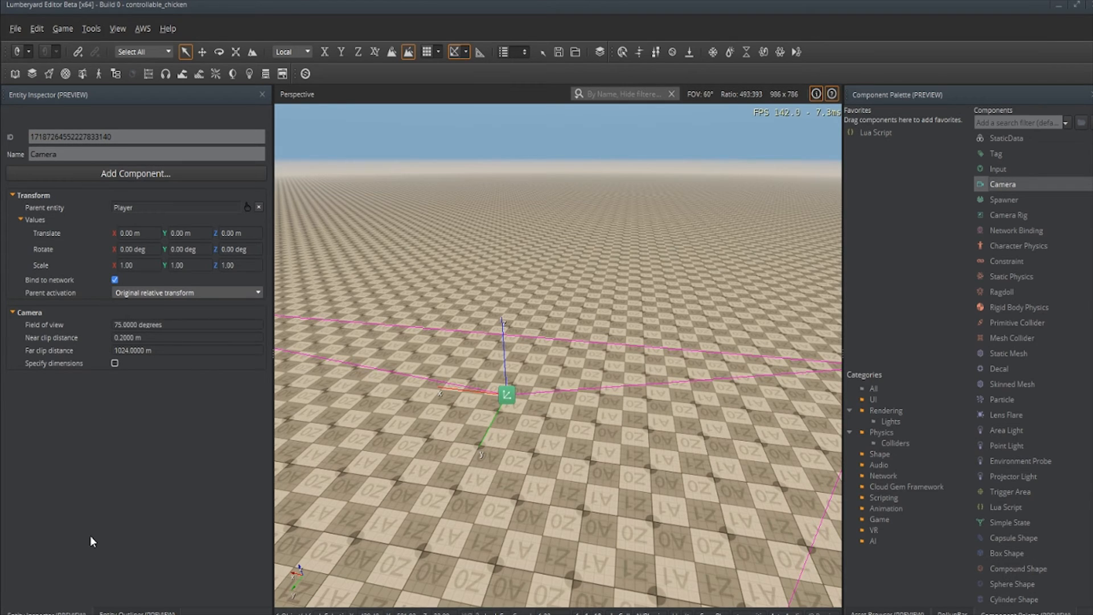
{"action": "left_click", "coordinate": [119, 613]}
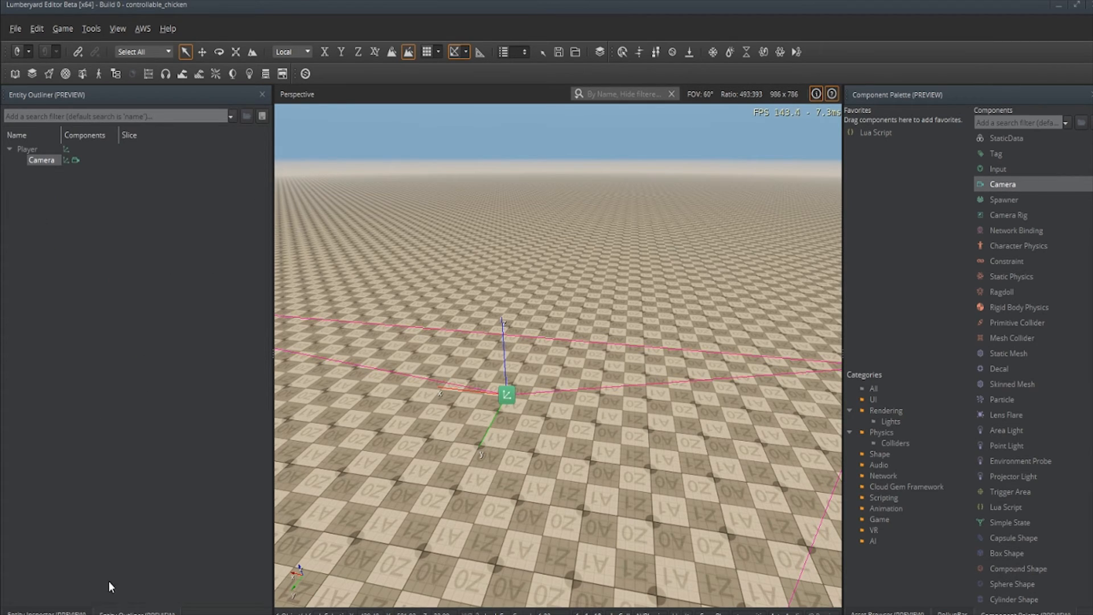
Step: Create another child component entity under the Player entity, alongside Camera
{"action": "left_click", "coordinate": [26, 149]}
{"action": "right_click", "coordinate": [26, 149]}
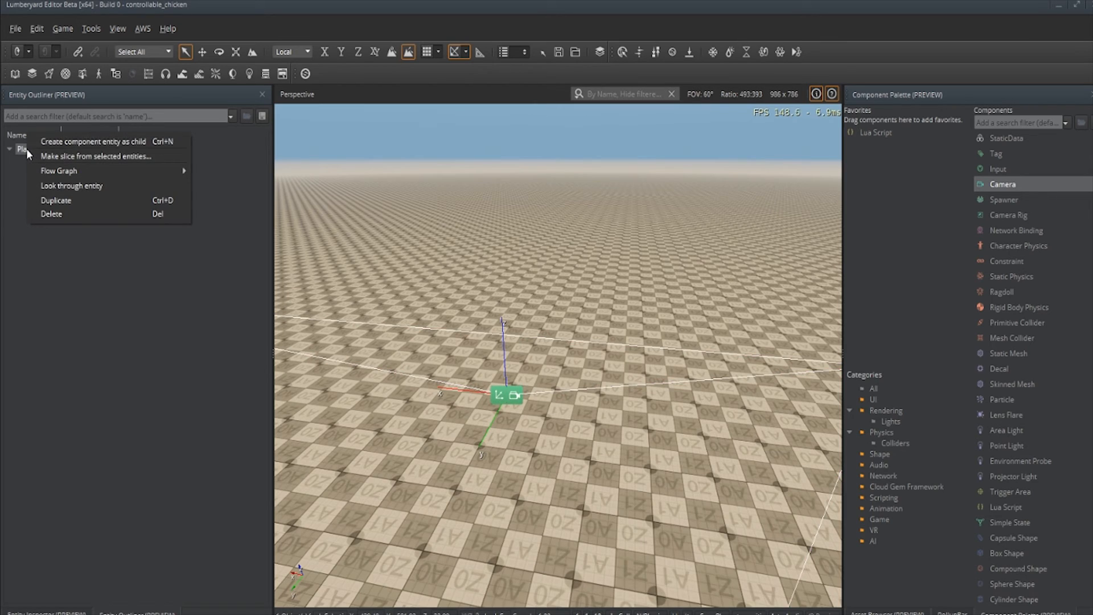
{"action": "left_click", "coordinate": [78, 140]}
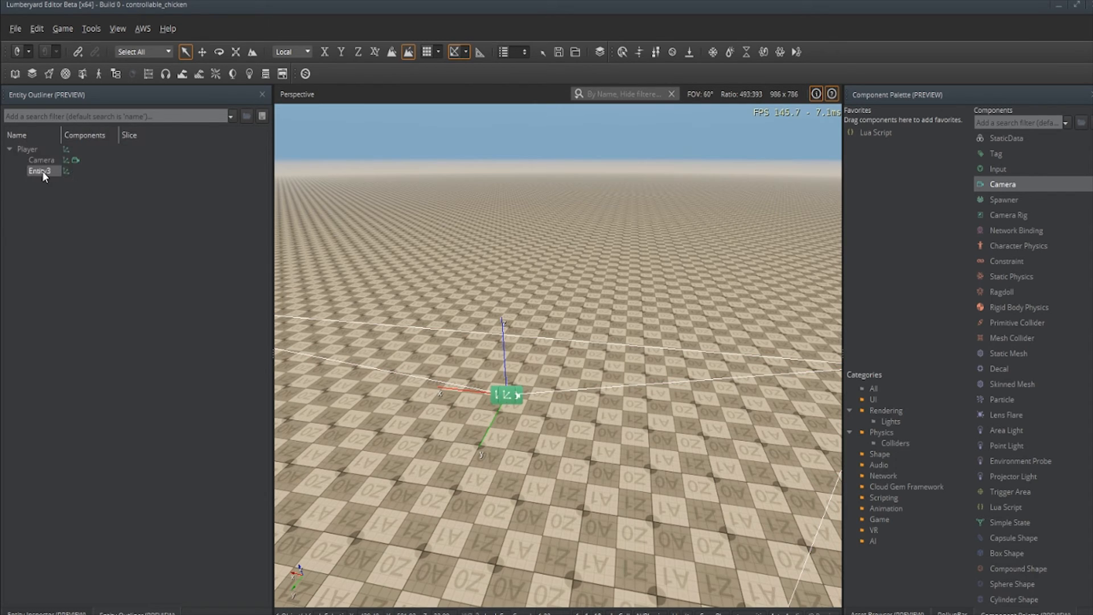
Step: Open the new child entity's properties and rename it as Main Character
{"action": "left_click", "coordinate": [46, 613]}
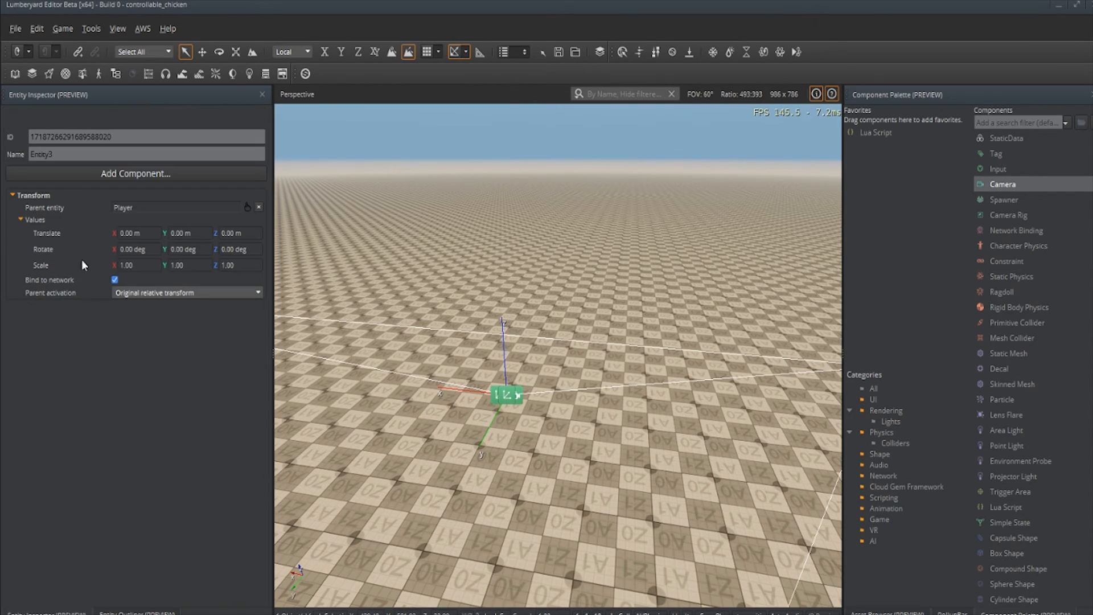
{"action": "double_click", "coordinate": [36, 155]}
{"action": "type", "text": "Main Characty"}
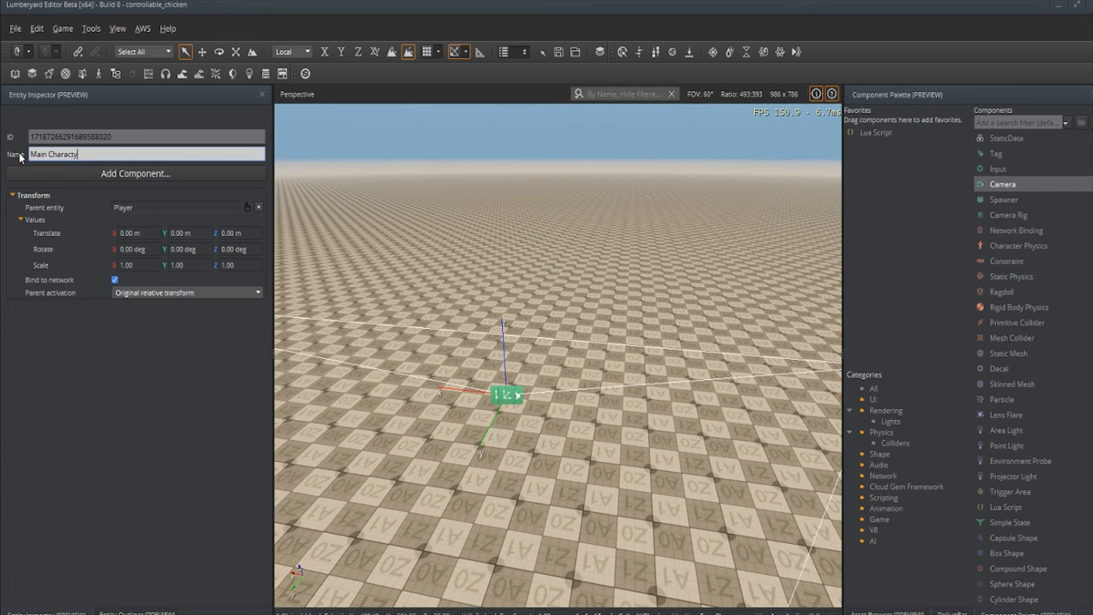
{"action": "key", "text": "BackSpace"}
{"action": "type", "text": "er"}
Step: Add a Static Mesh component to the Main Character entity and return to the entity hierarchy
{"action": "left_click_drag", "start_coordinate": [1016, 357], "coordinate": [178, 393]}
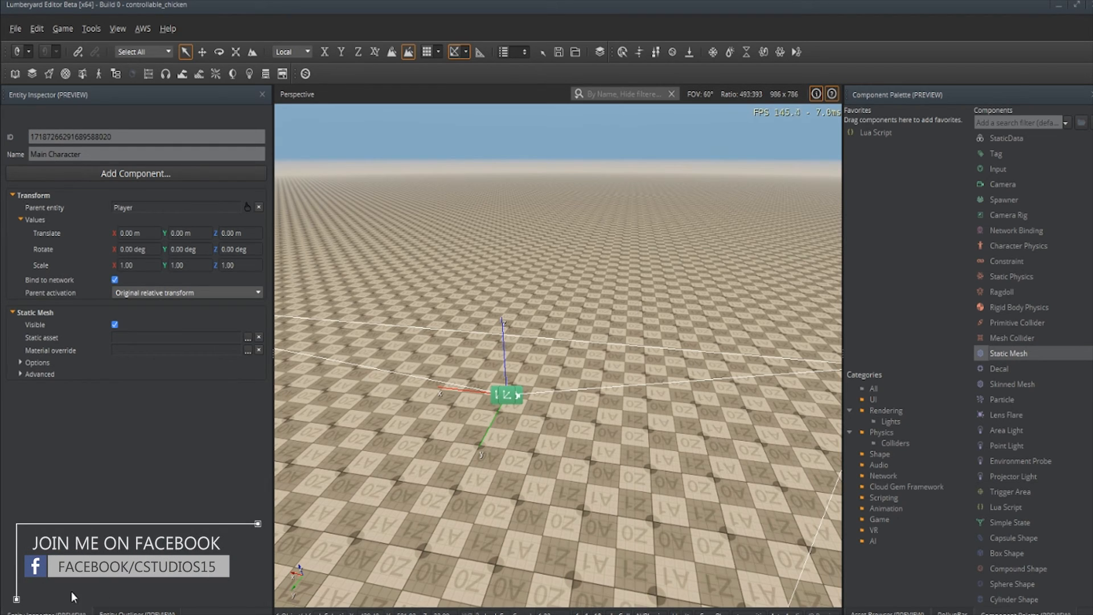
{"action": "left_click", "coordinate": [136, 613]}
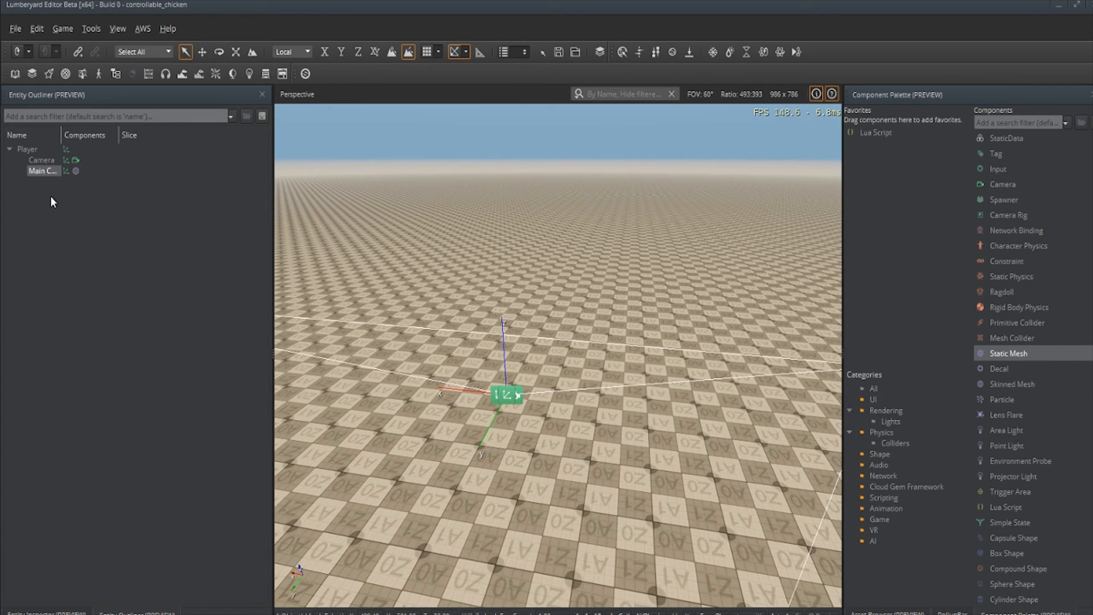
Step: Widen the entity hierarchy's Name column to fit the full entity names, and collapse and select the Player entity
{"action": "left_click_drag", "start_coordinate": [61, 135], "coordinate": [108, 137]}
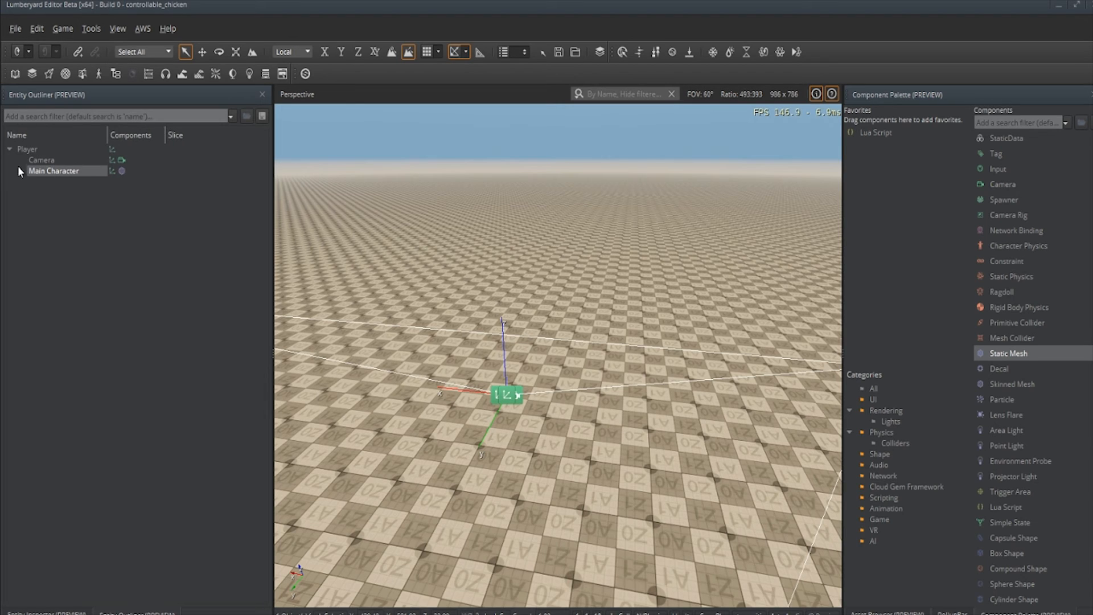
{"action": "left_click", "coordinate": [10, 147]}
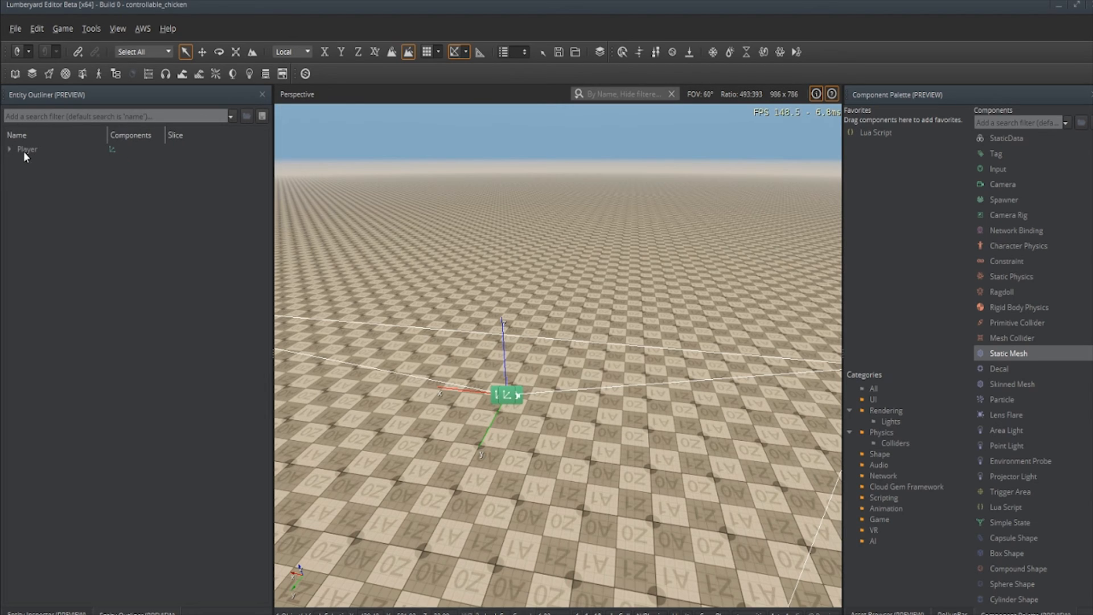
{"action": "left_click", "coordinate": [23, 151]}
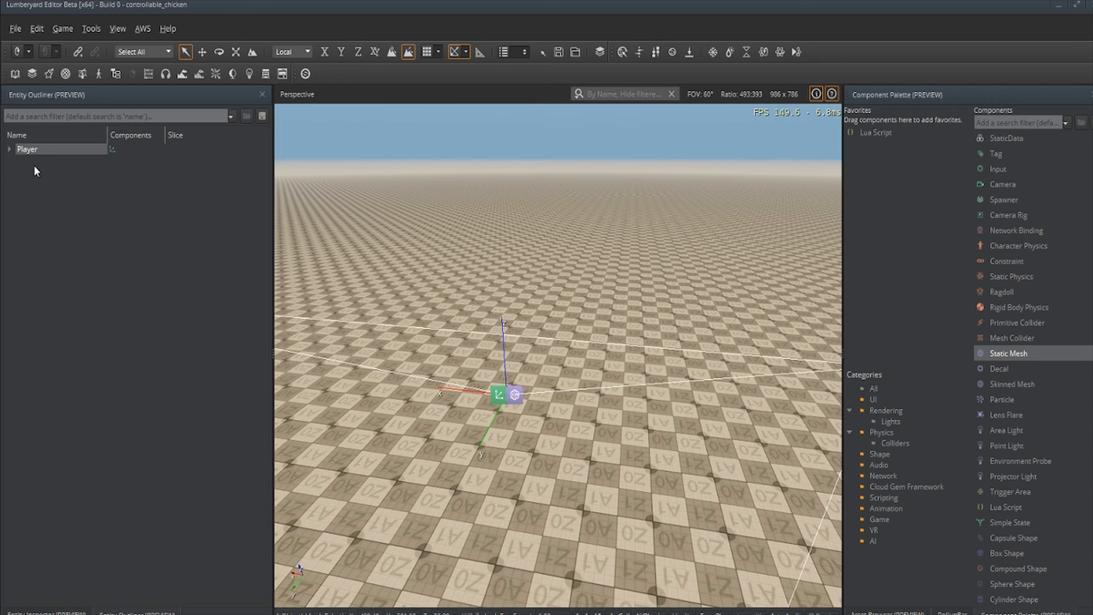